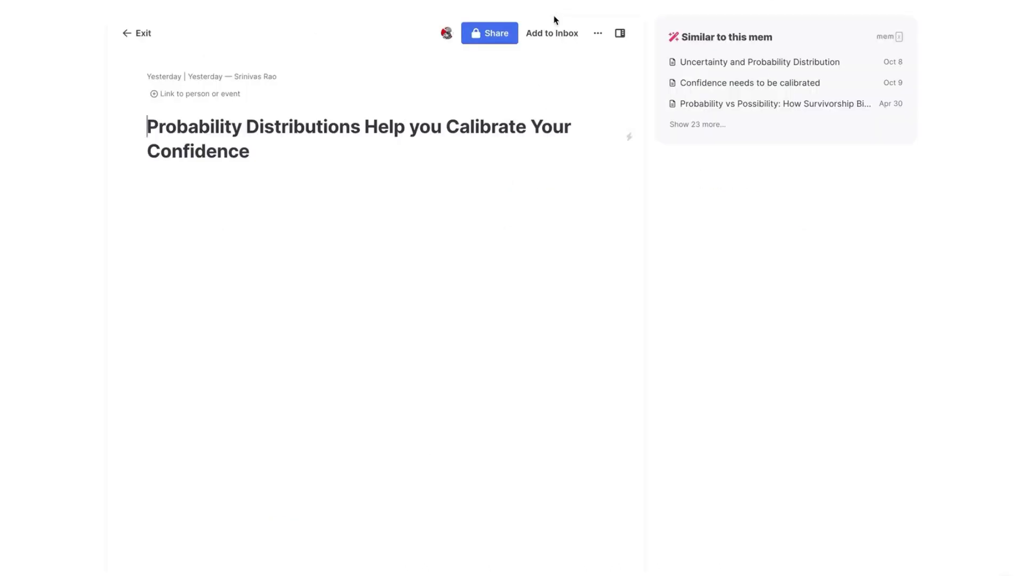
# Add the probability distributions mem to the Inbox and return to the Timeline
pyautogui.click(552, 31)
pyautogui.click(137, 32)
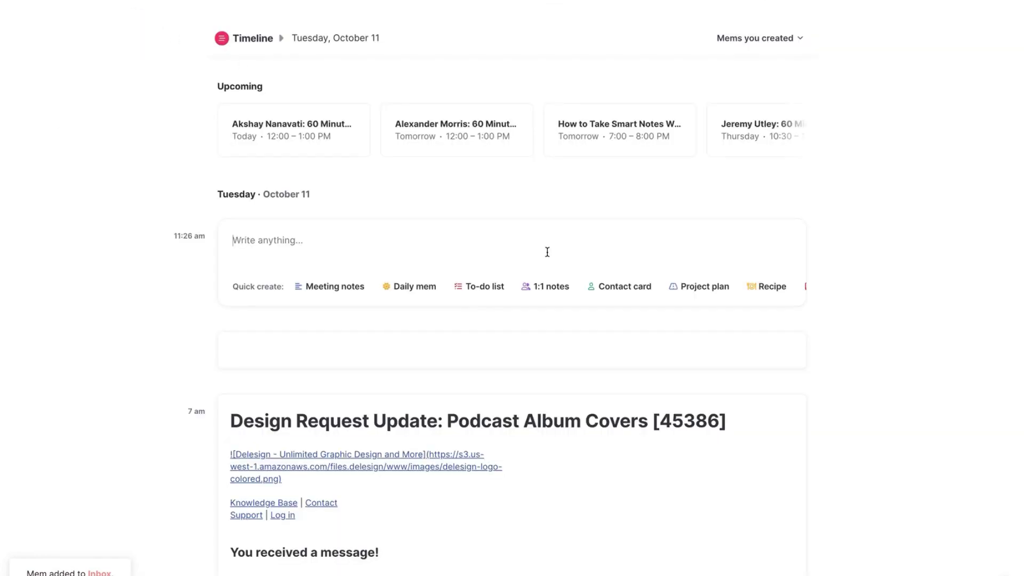
pyautogui.click(160, 389)
pyautogui.scroll(-10, 130, 382)
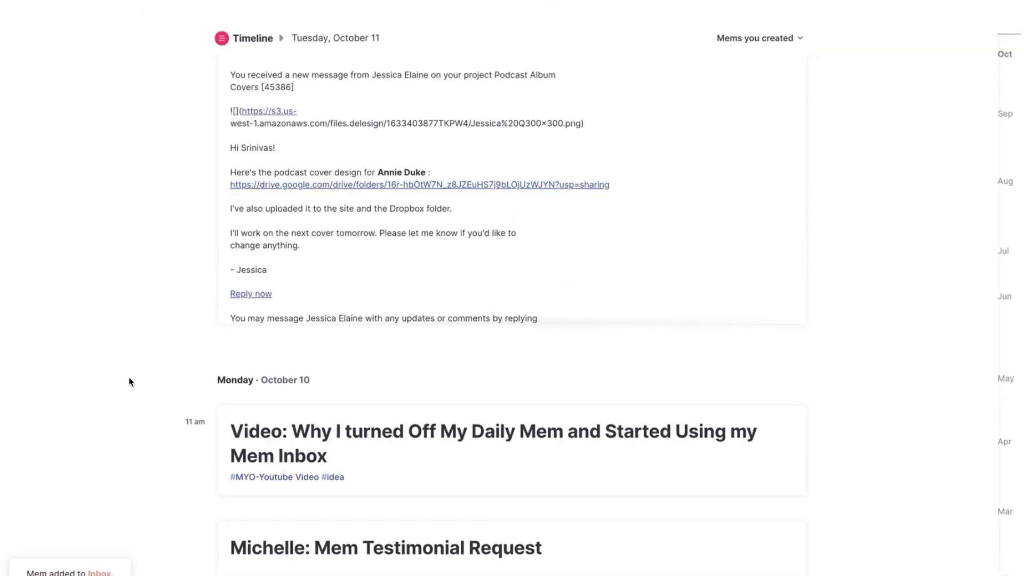
pyautogui.scroll(-20, 130, 382)
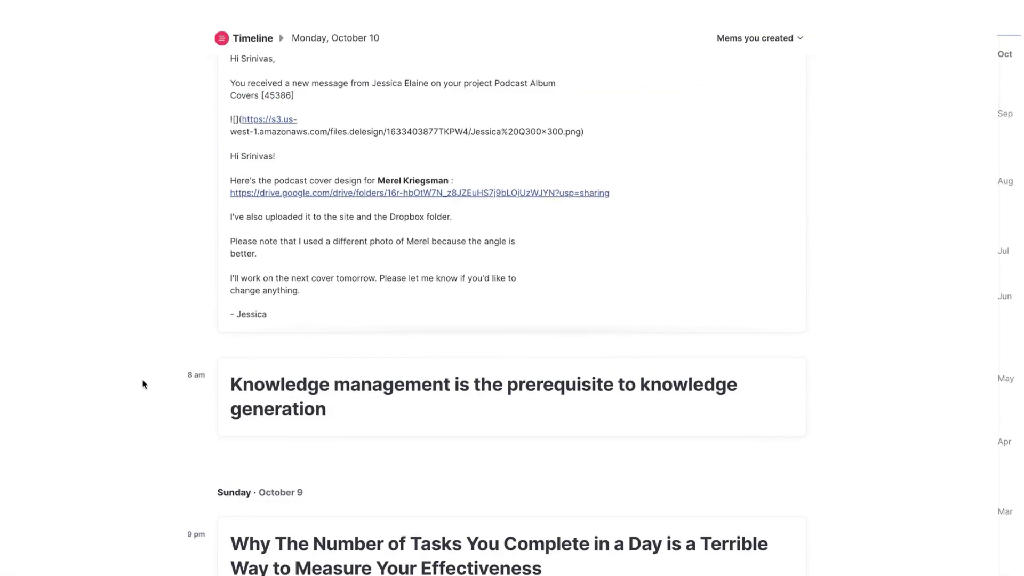
pyautogui.scroll(1, 143, 383)
pyautogui.click(160, 249)
pyautogui.scroll(5, 160, 248)
pyautogui.scroll(3, 161, 251)
# Add 'Single Point Prediction Forecasts Exacerbates Overprecision' to the Inbox and go back to the Timeline
pyautogui.click(409, 176)
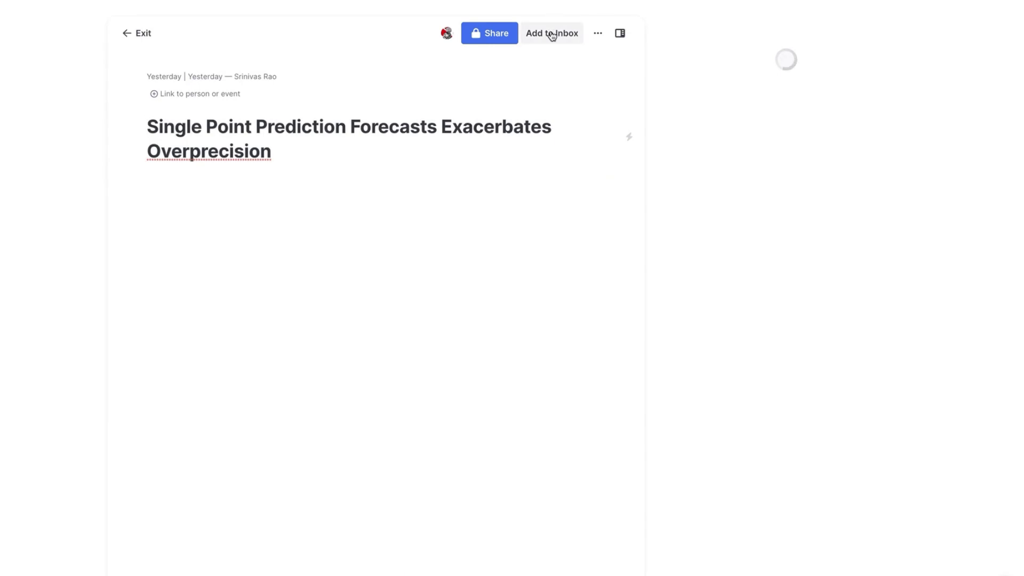
pyautogui.click(552, 33)
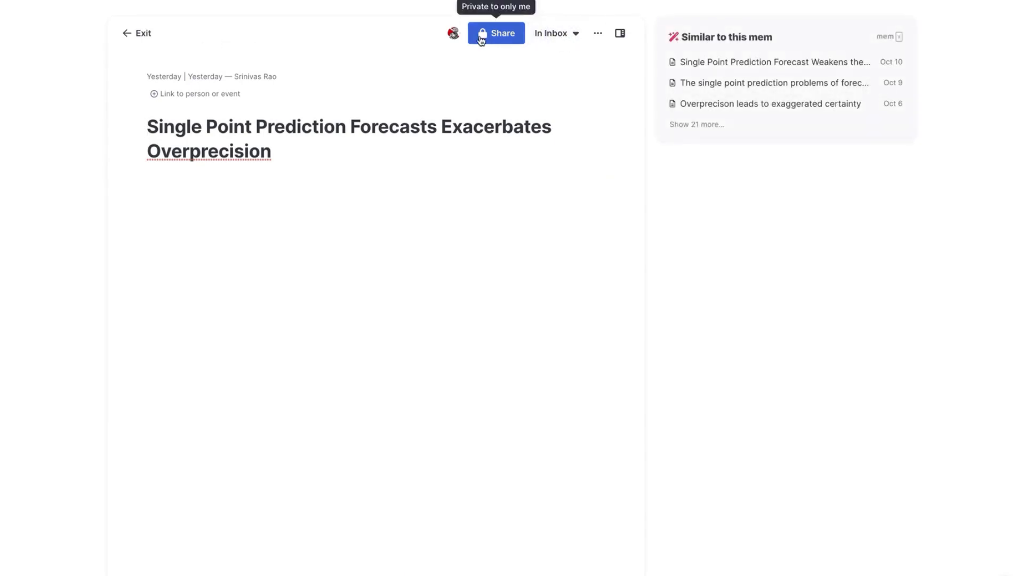
pyautogui.click(128, 33)
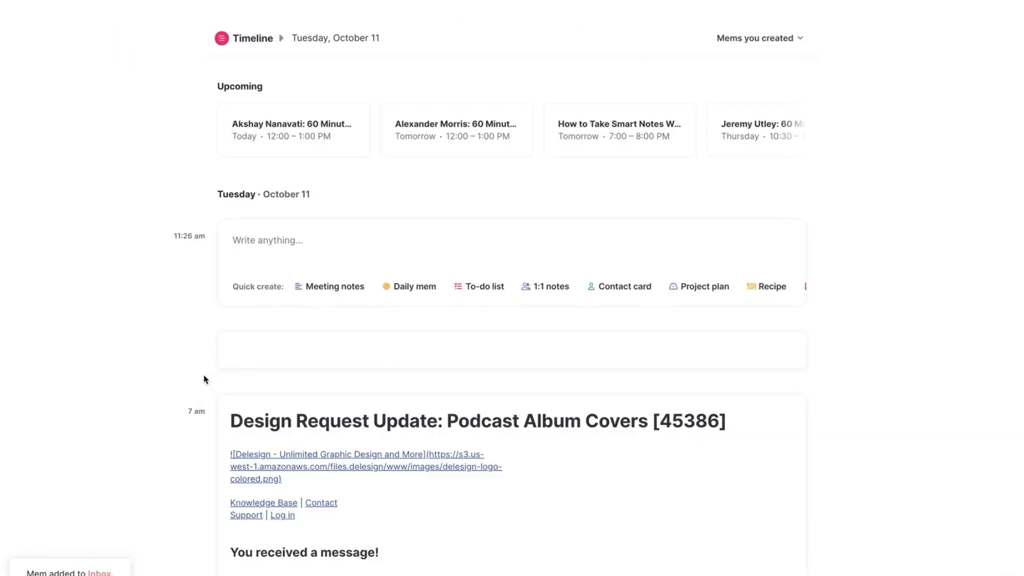
pyautogui.scroll(-15, 176, 384)
pyautogui.scroll(-10, 181, 388)
# Add 'Single Point Prediction Forecast Weakens the Range of Possible Outcomes' to the Inbox, then close it
pyautogui.click(338, 331)
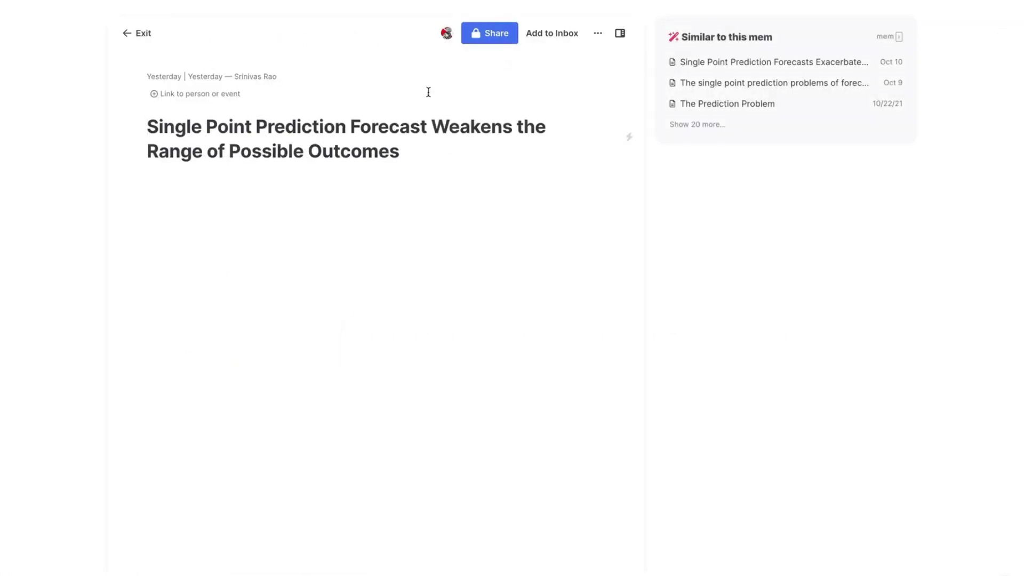
pyautogui.click(546, 33)
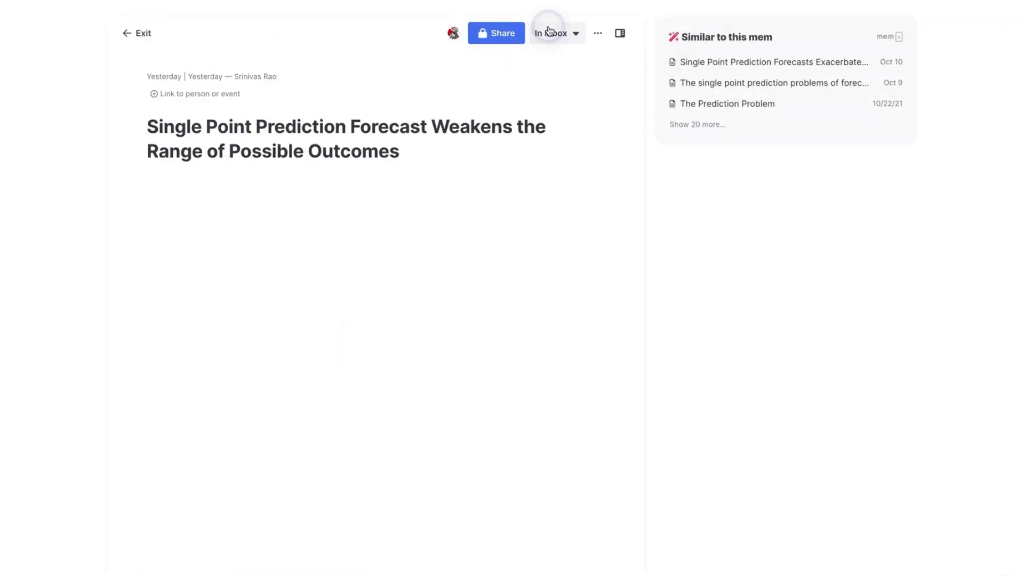
pyautogui.click(145, 33)
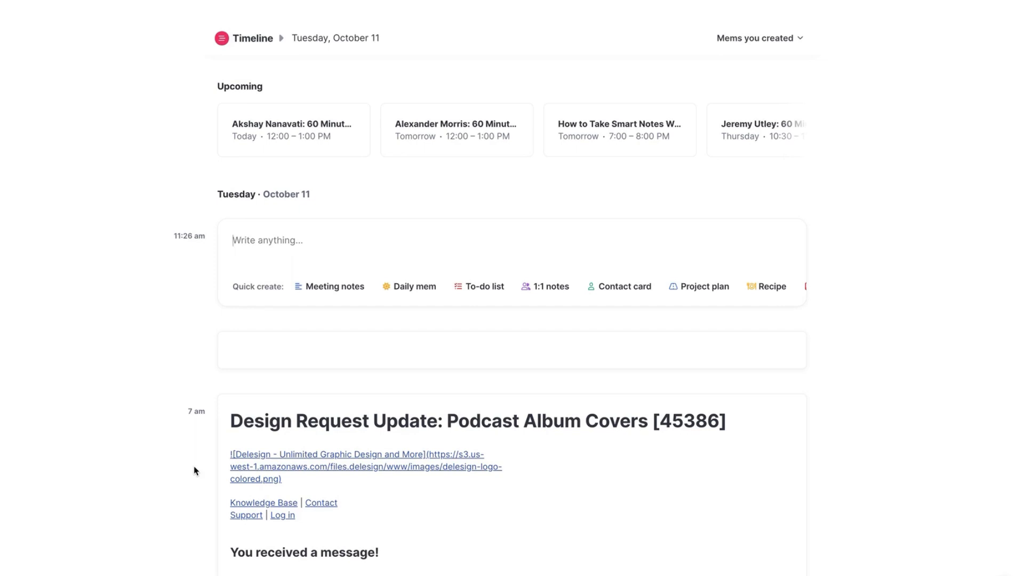
# Open the empty mem card to write 'Unattainable Goals Kill Your Motivation'
pyautogui.click(258, 361)
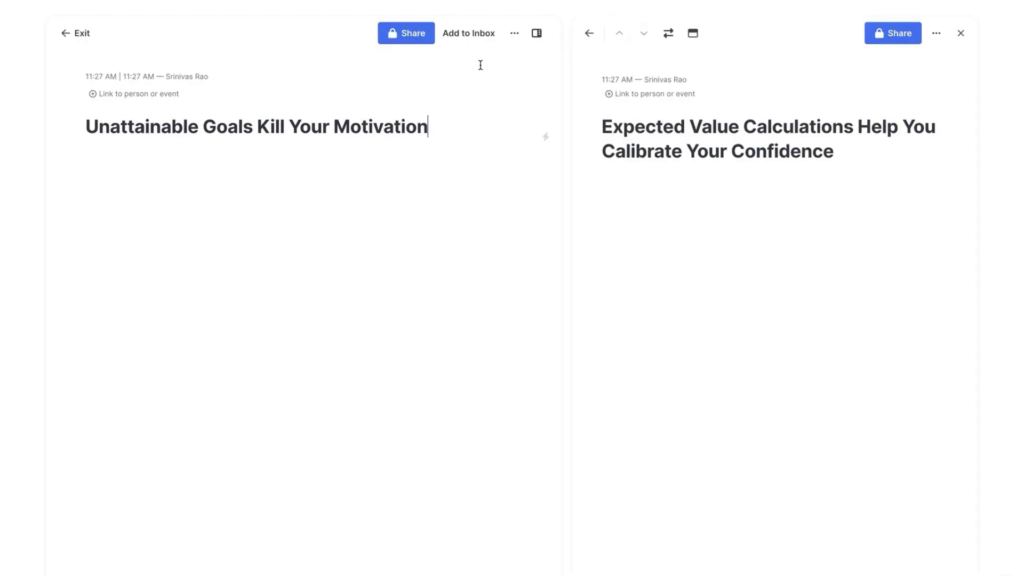
# Add 'Unattainable Goals Kill Your Motivation' to the Inbox, then open the overprecision note from the Inbox list
pyautogui.click(480, 34)
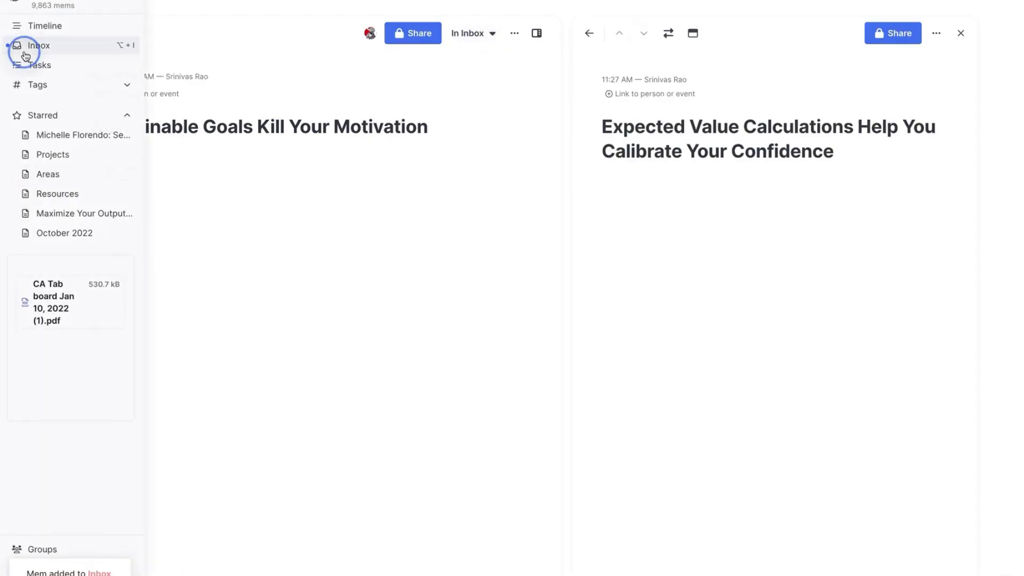
pyautogui.click(24, 47)
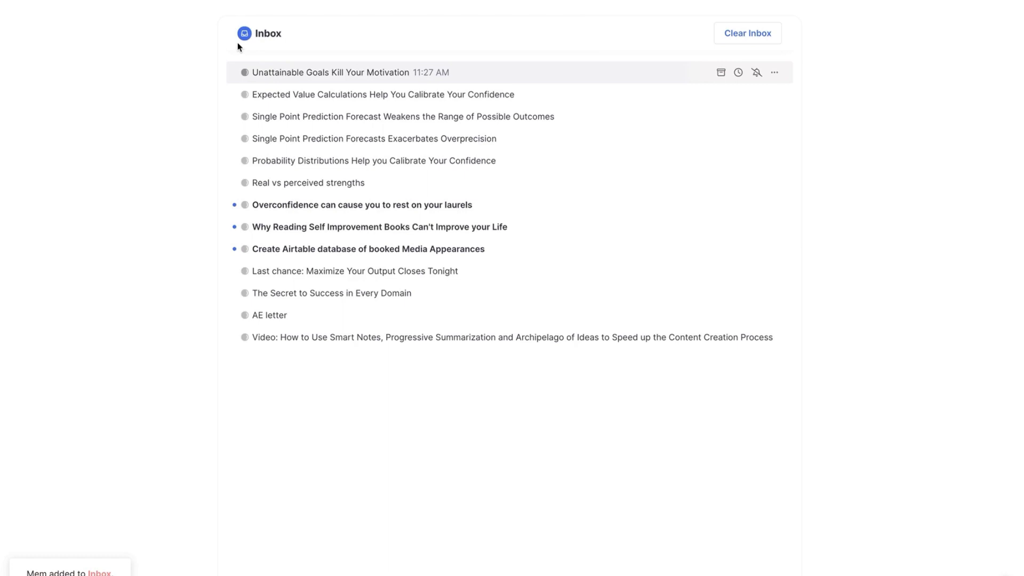
pyautogui.press('Down')
pyautogui.press('Down')
pyautogui.press('Down')
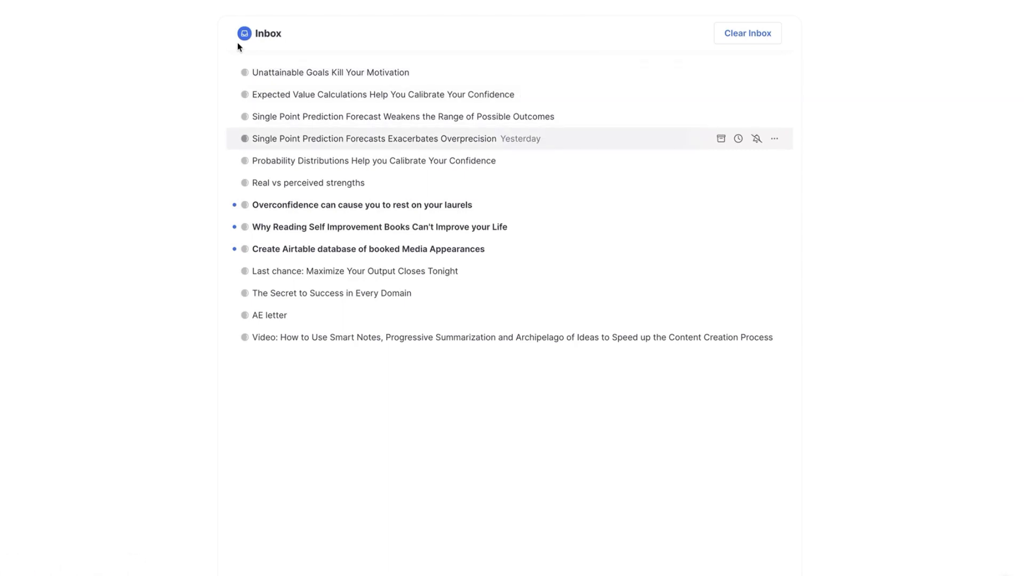
pyautogui.press('Down')
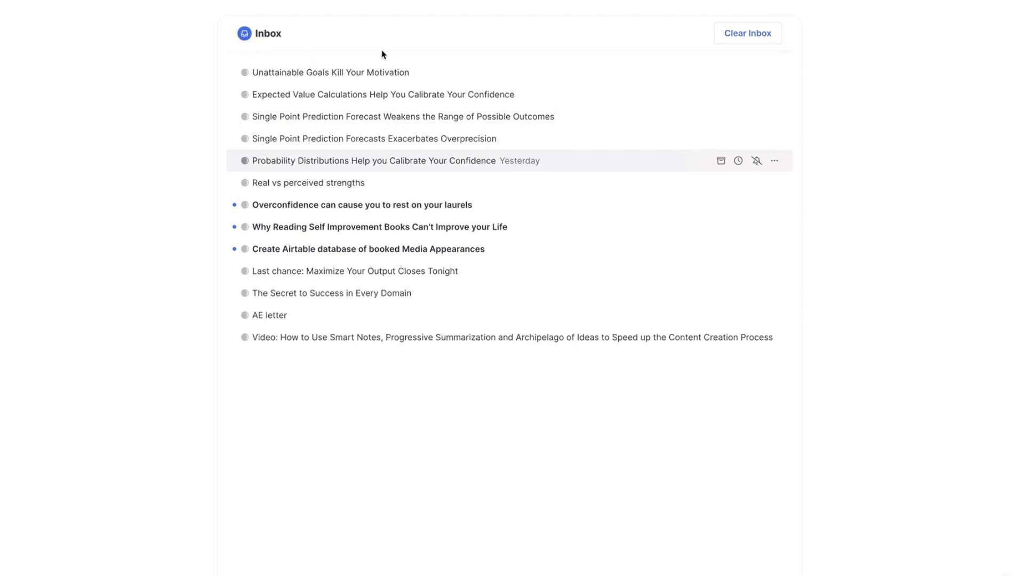
pyautogui.moveTo(384, 124)
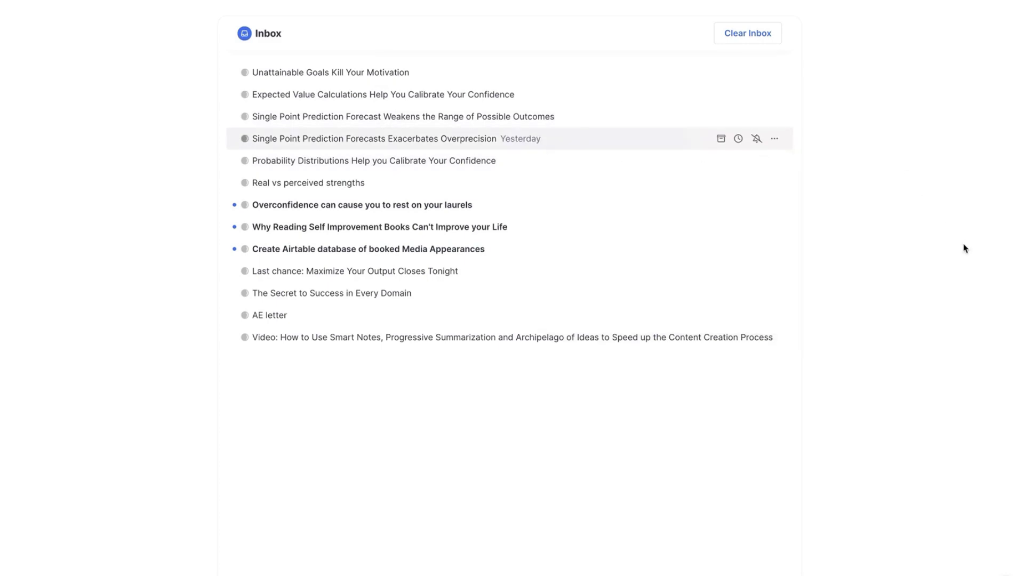
pyautogui.press('Return')
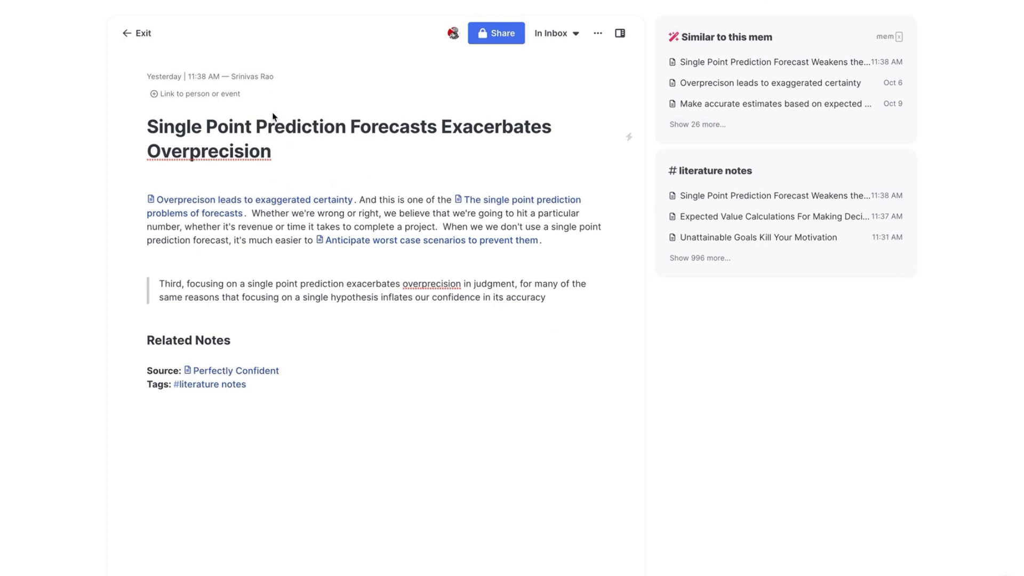
pyautogui.hotkey('ctrl', 'Home')
# Open the Perfectly Confident source note alongside, select some highlights, then clear the selection
pyautogui.click(255, 369)
pyautogui.moveTo(664, 275); pyautogui.dragTo(617, 197)
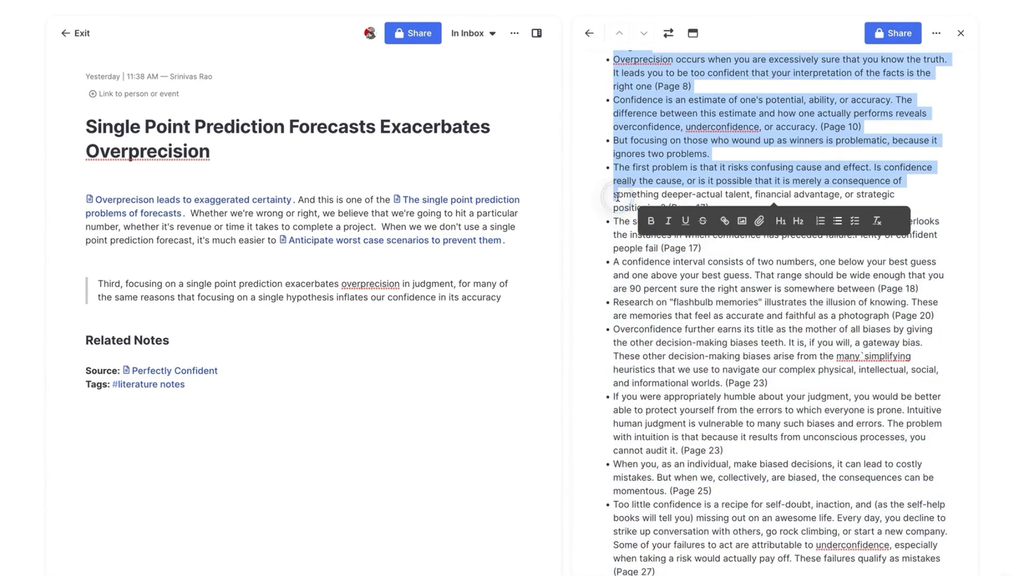
pyautogui.click(739, 150)
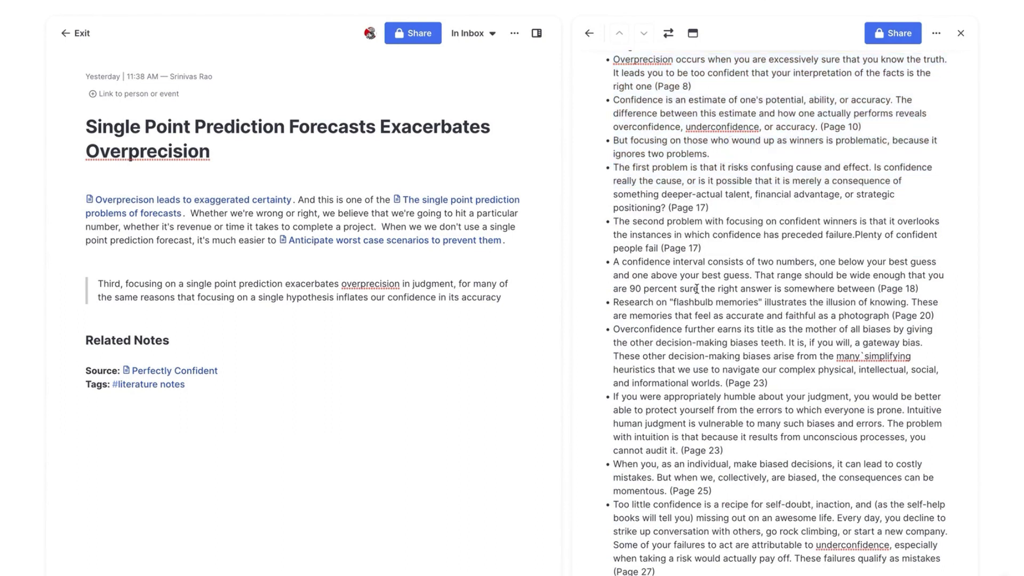
pyautogui.click(205, 259)
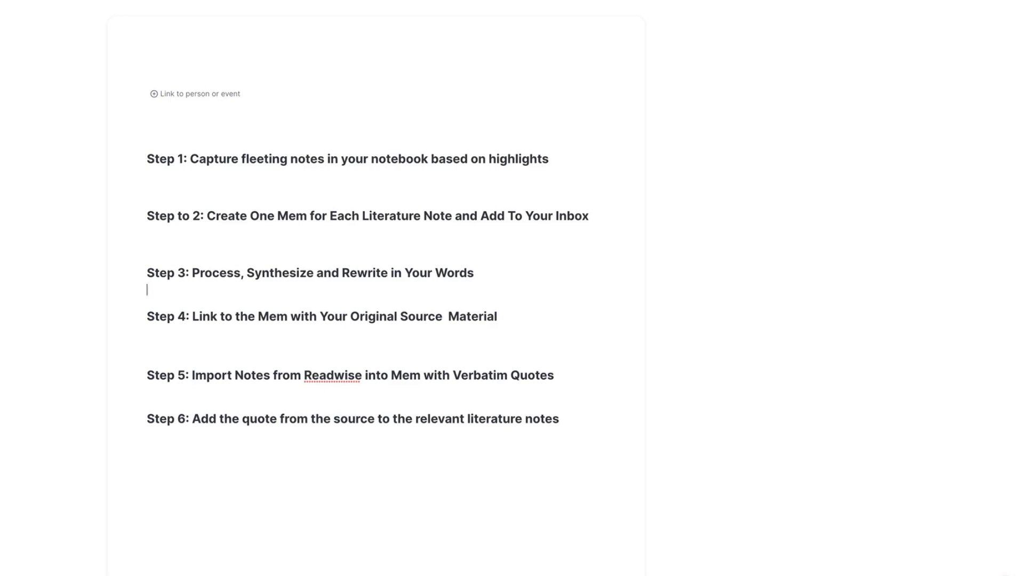
# Open 'Single Point Prediction Forecasts Exacerbates Overprecision' from the top of the Inbox list
pyautogui.moveTo(4, 163)
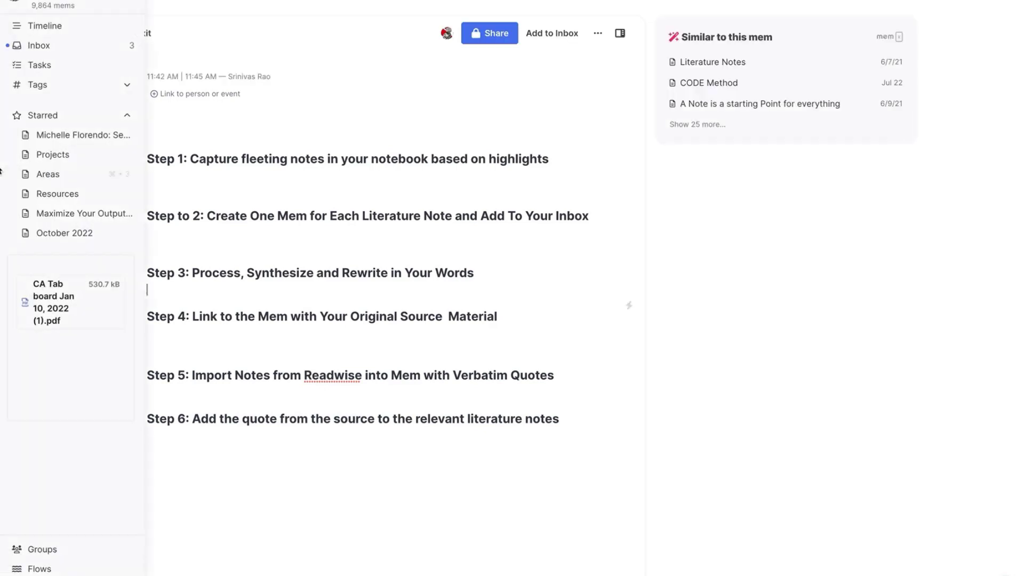
pyautogui.click(50, 53)
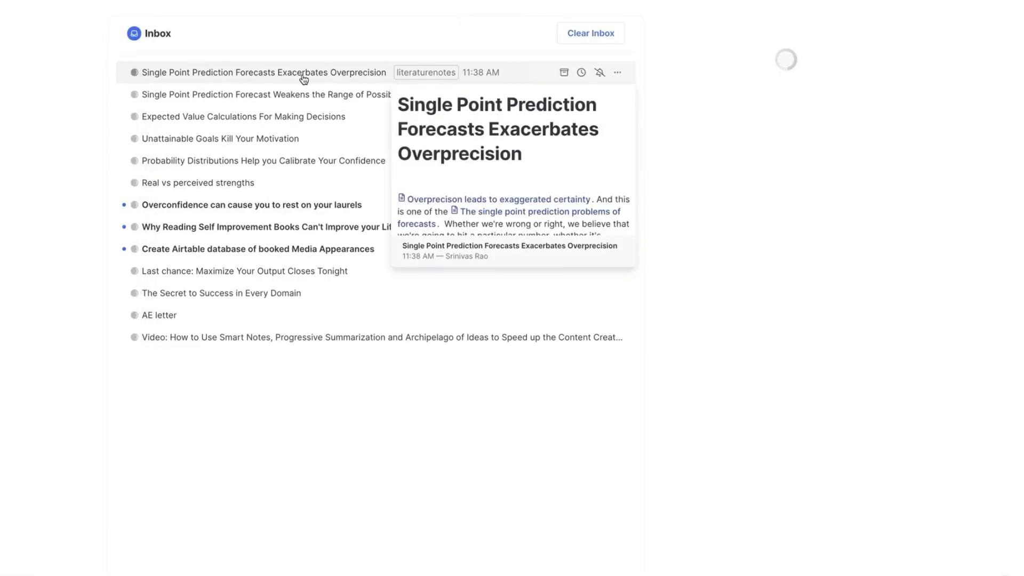
pyautogui.click(365, 73)
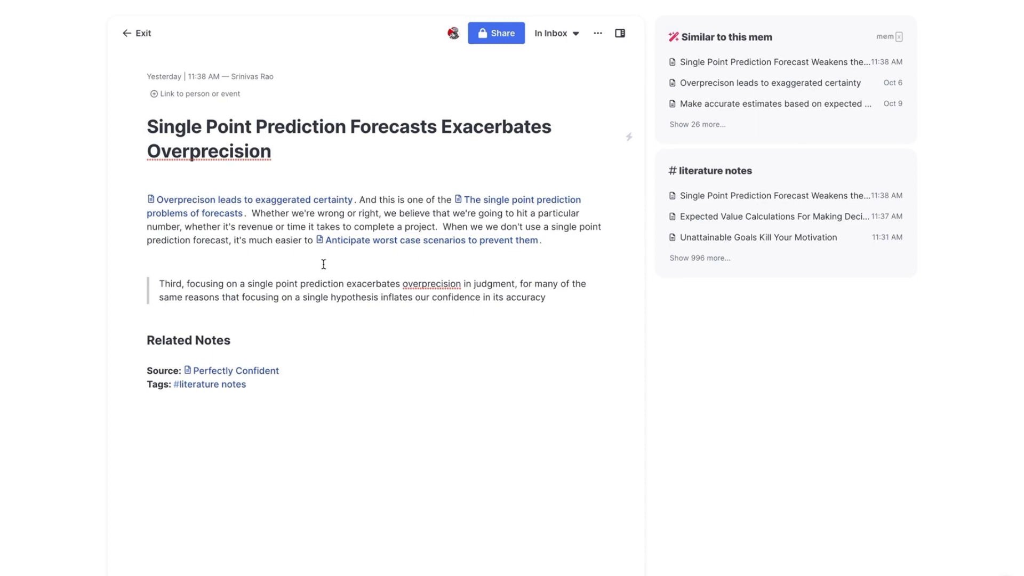
# View the linked mems in the side panel, ending on 'Overprecison leads to exaggerated certainty'
pyautogui.click(359, 240)
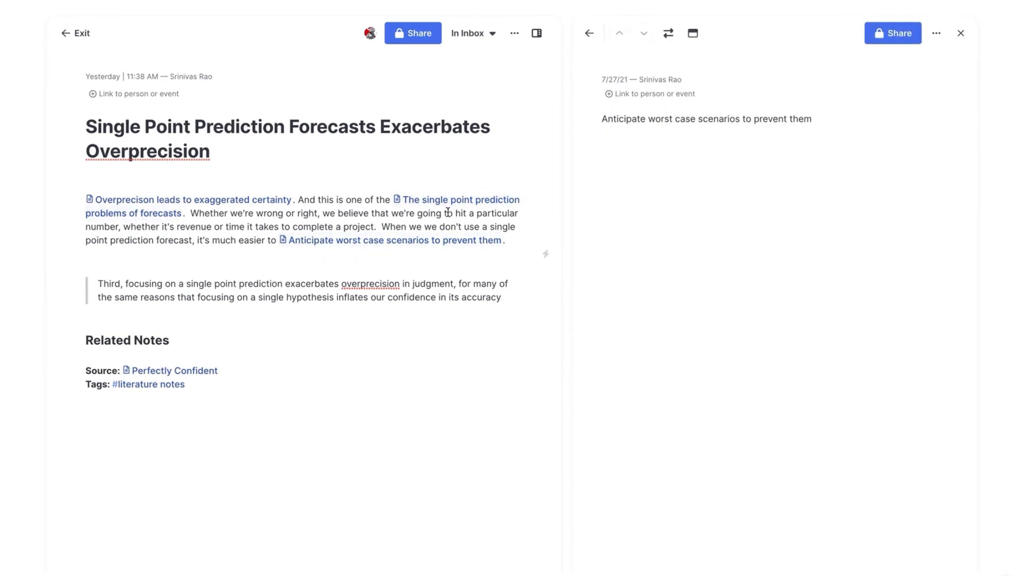
pyautogui.click(429, 200)
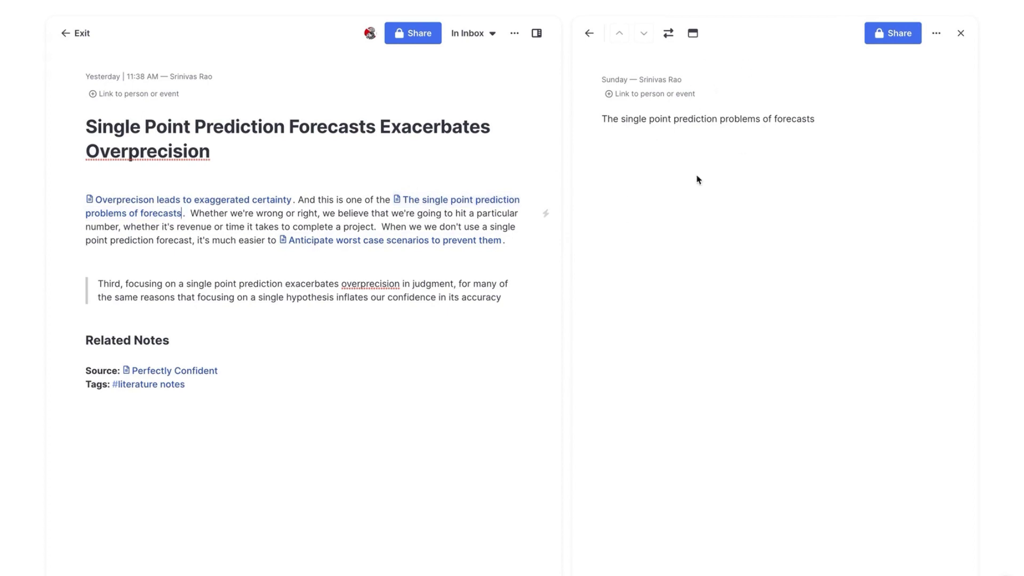
pyautogui.click(228, 199)
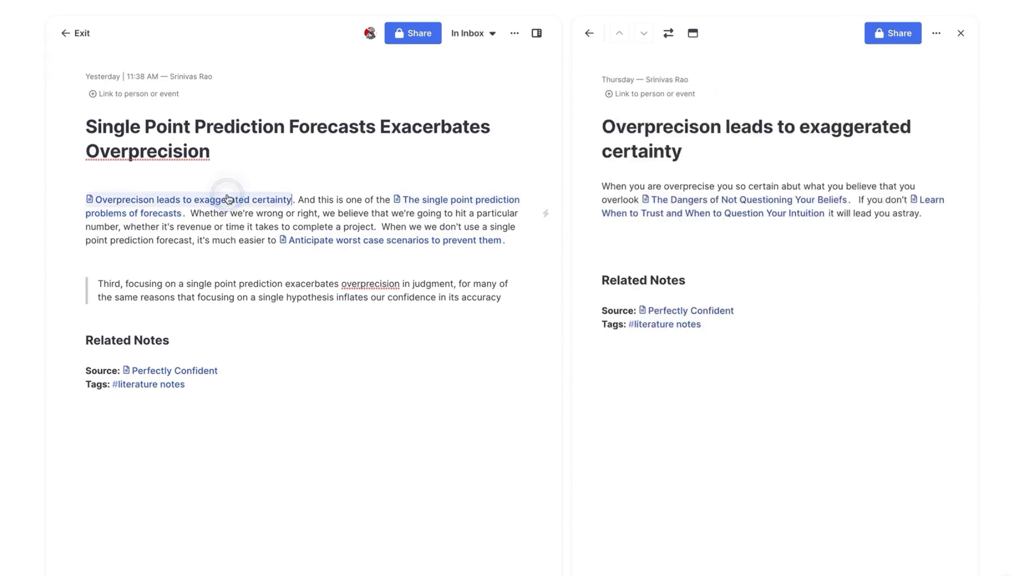